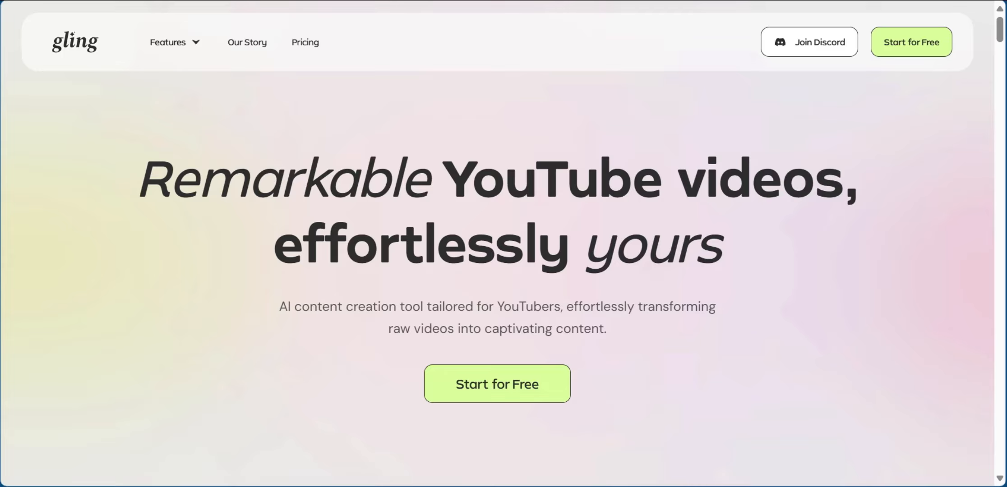
Sign up for Gling with a Google account, identifying as a Content creator who makes Walkthrough videos
mouse_move(185, 49)
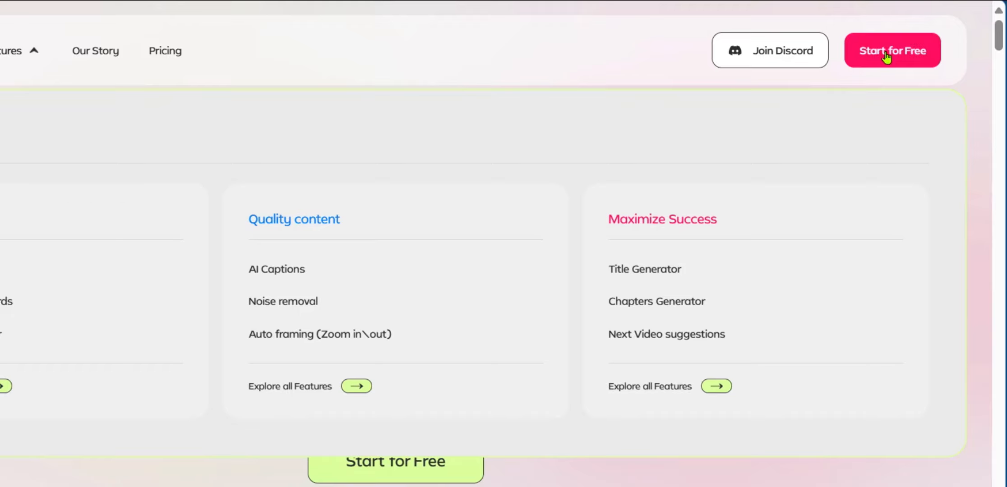
left_click(887, 62)
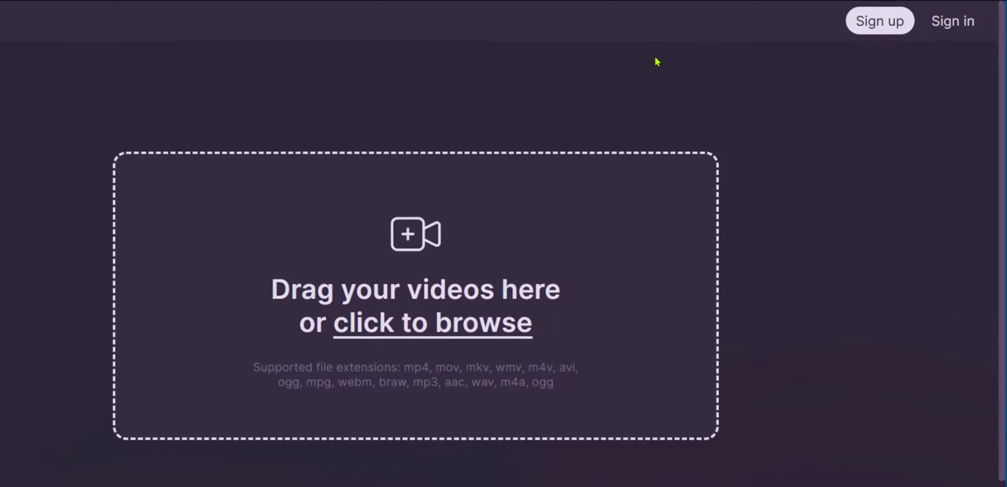
left_click(866, 26)
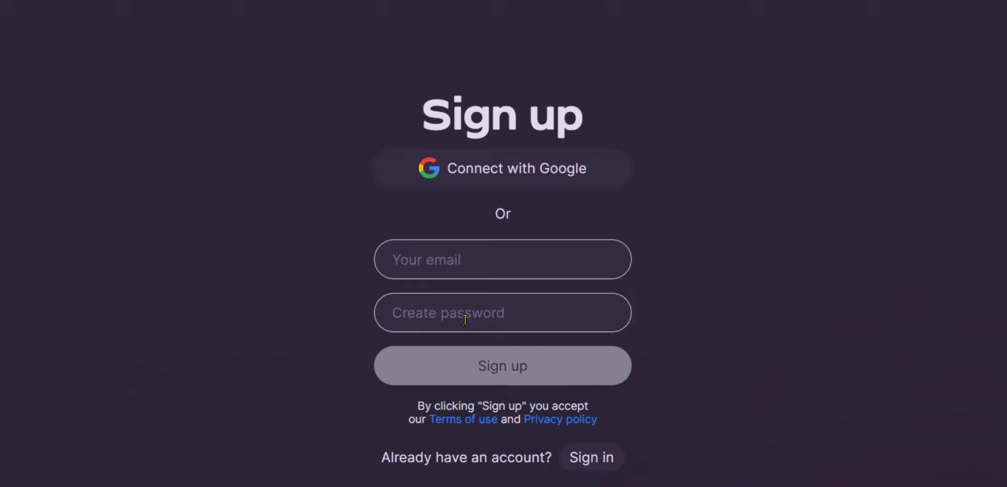
left_click(480, 174)
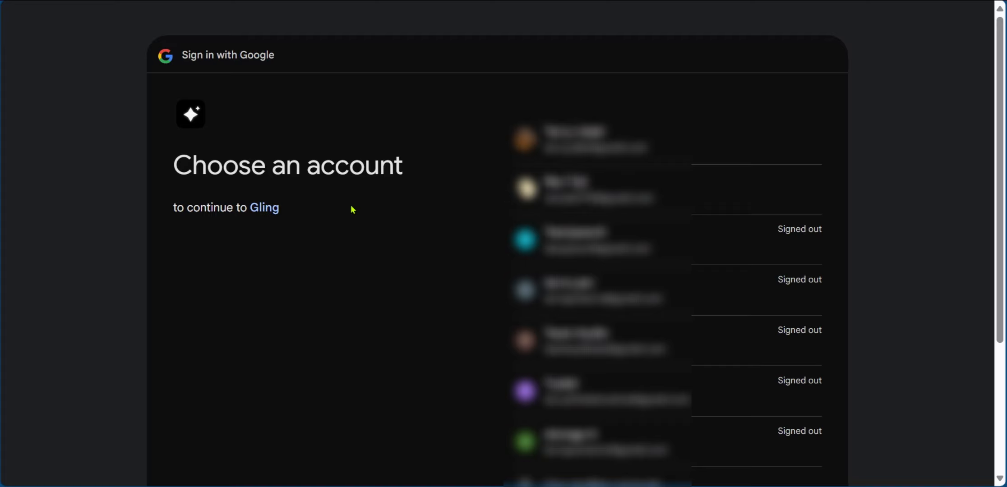
left_click(508, 207)
left_click(736, 324)
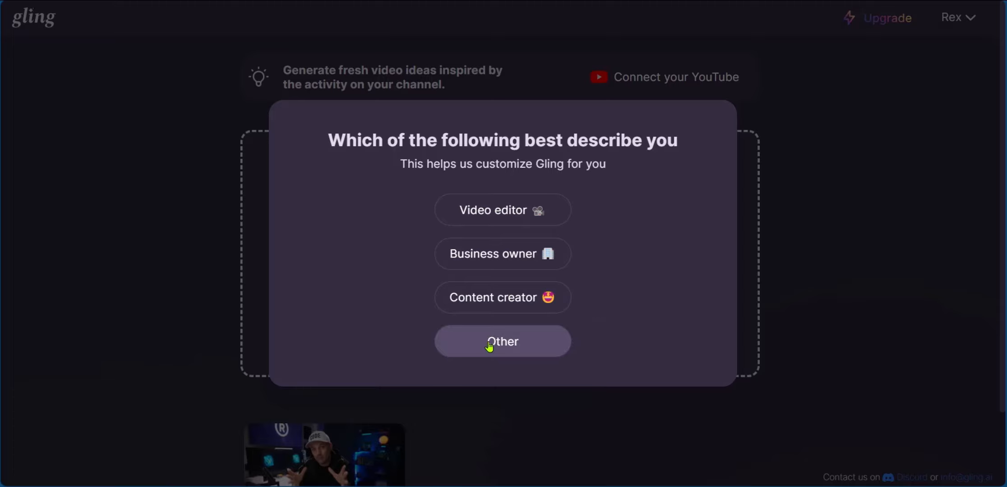
left_click(470, 298)
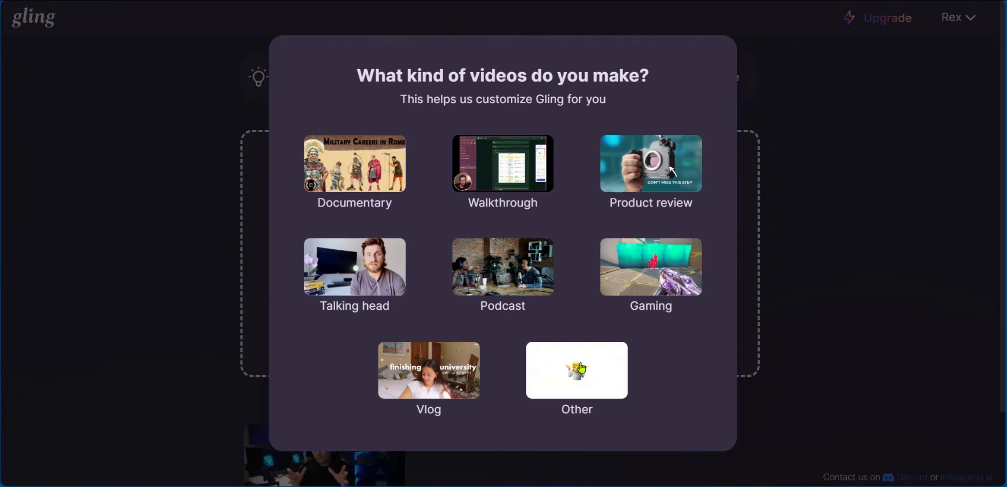
left_click(494, 155)
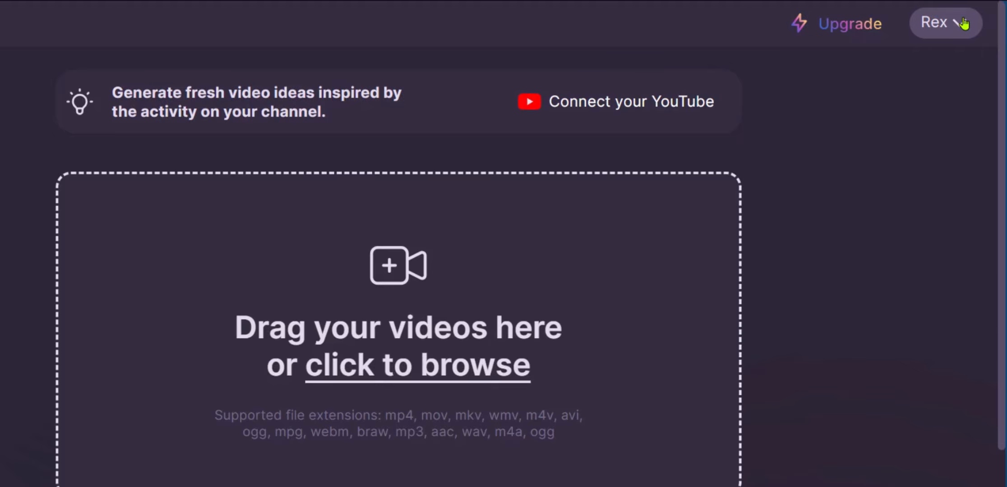
left_click(964, 23)
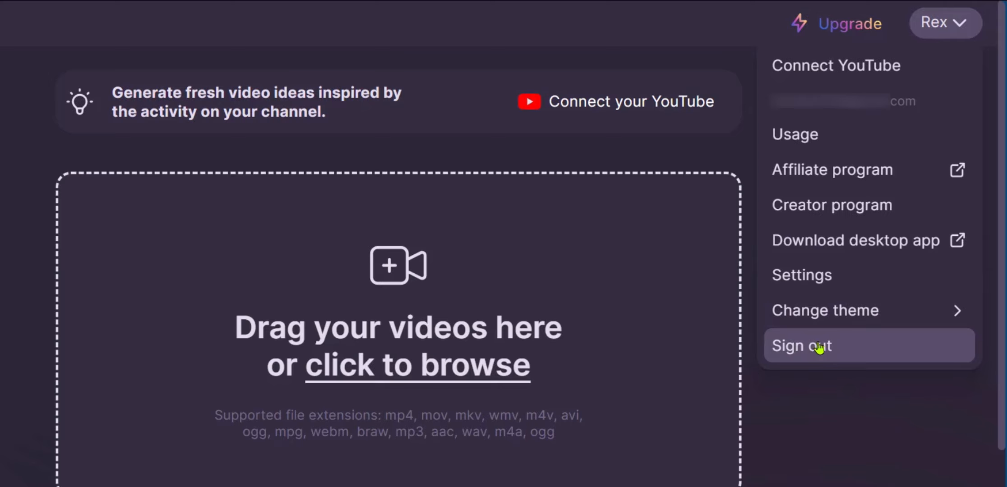
left_click(807, 313)
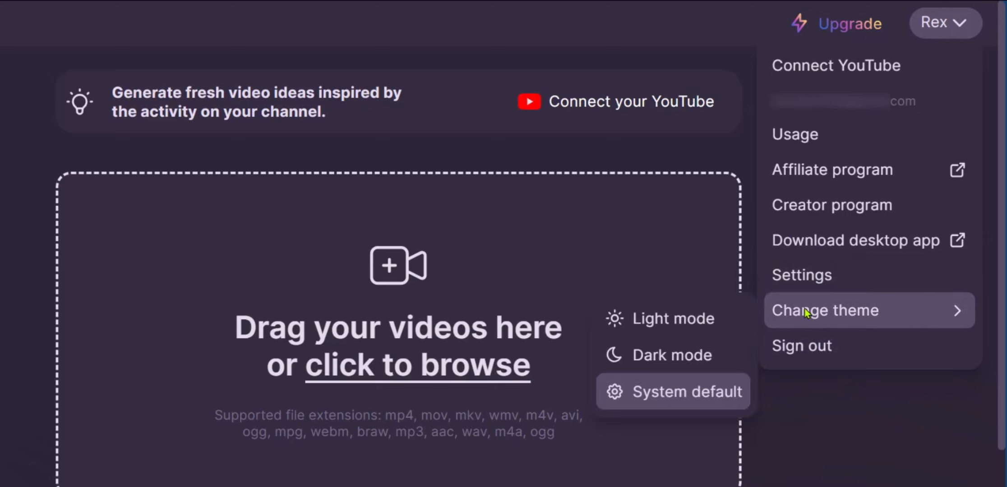
left_click(699, 321)
left_click(696, 355)
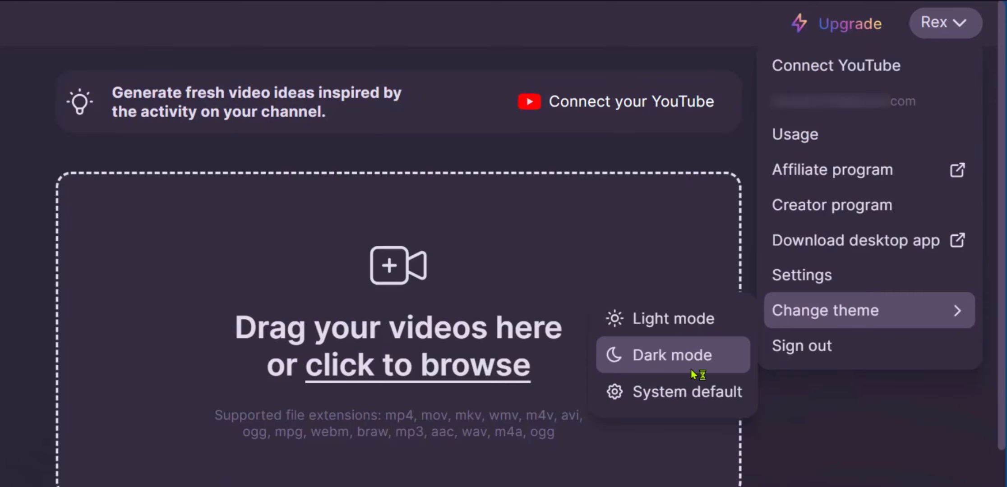
left_click(692, 393)
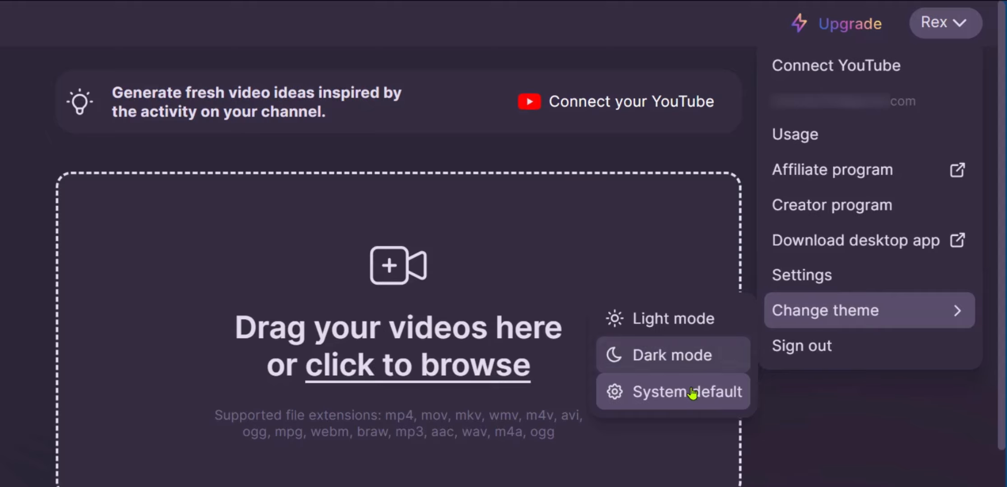
left_click(806, 279)
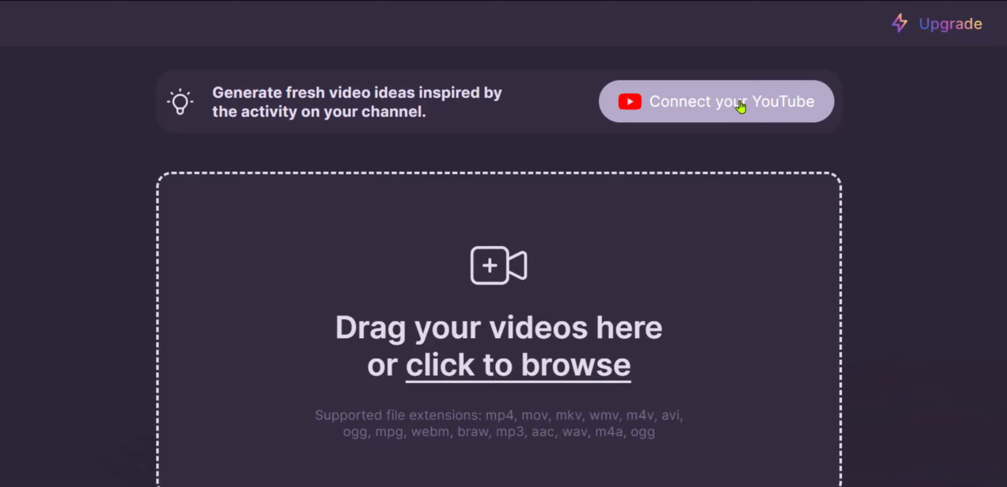
Connect the YouTube account by granting Gling access through the Google account, and return to the web editor
left_click(741, 107)
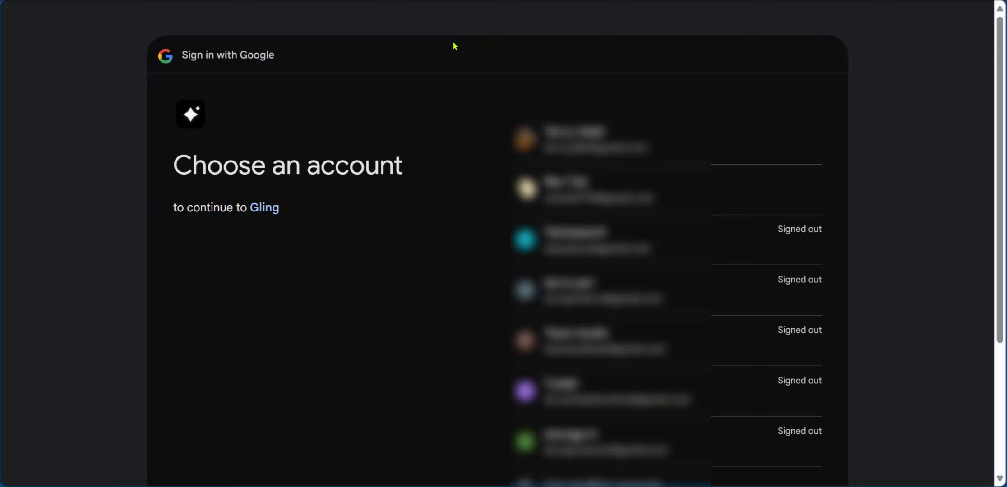
left_click(713, 193)
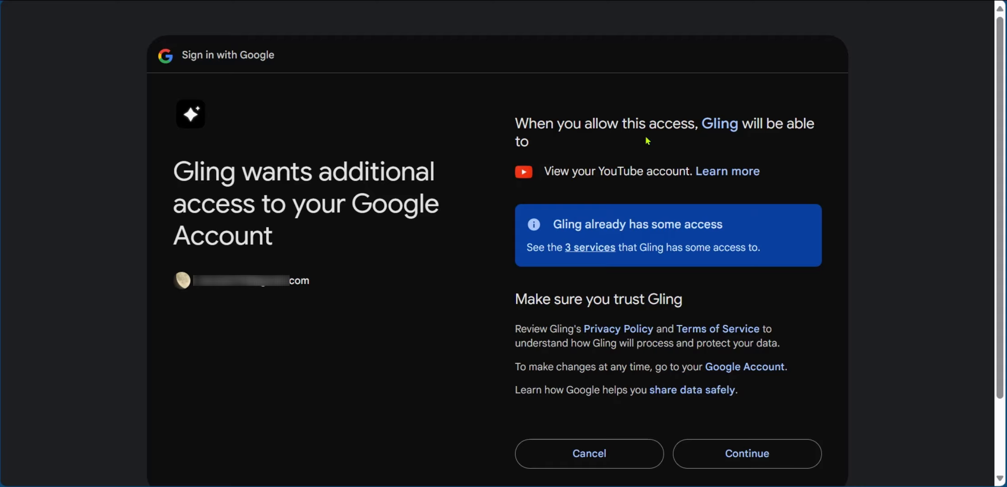
scroll(913, 384, "down", 1)
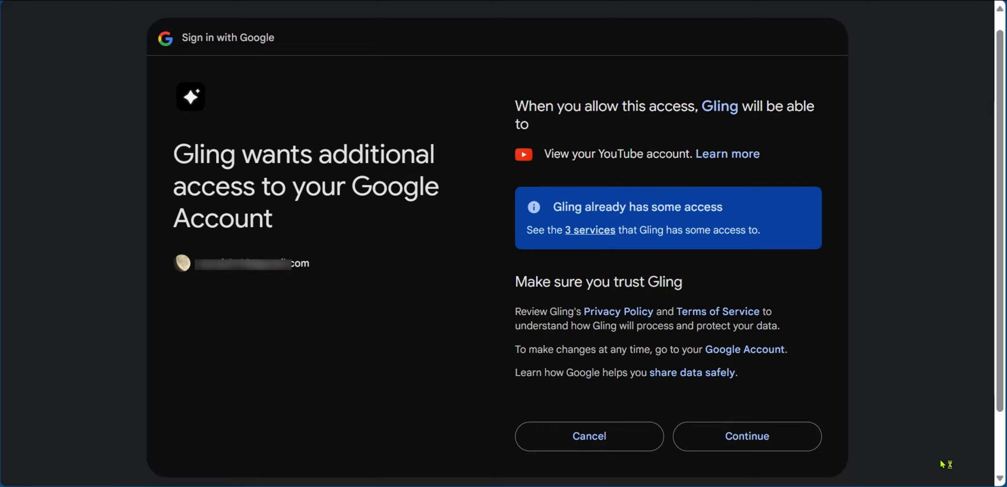
left_click(743, 442)
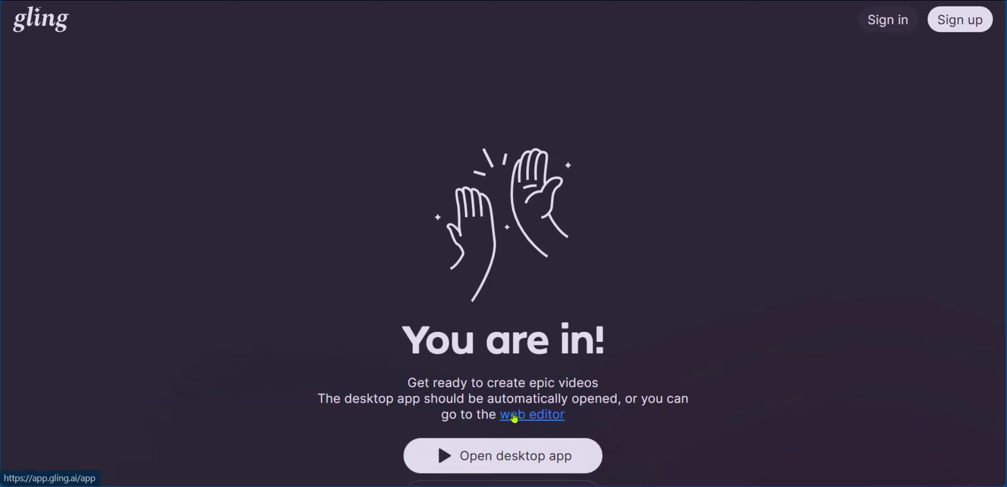
left_click(529, 417)
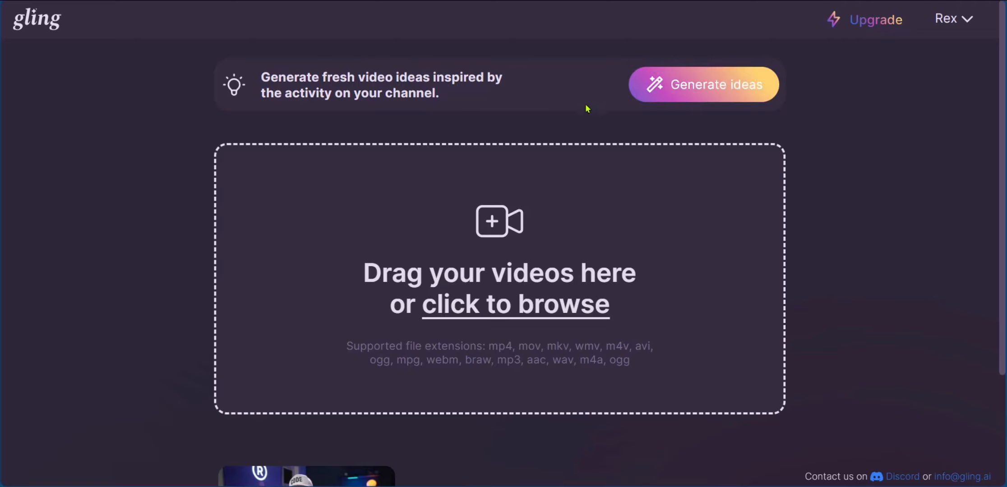
Generate two sets of video ideas for the channel, copying the third and second titles of the first set
left_click(724, 93)
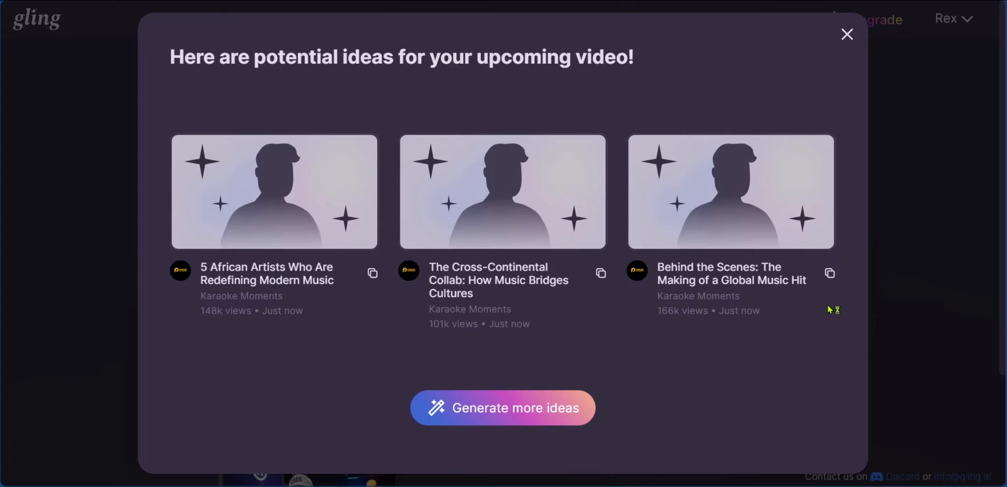
left_click(829, 274)
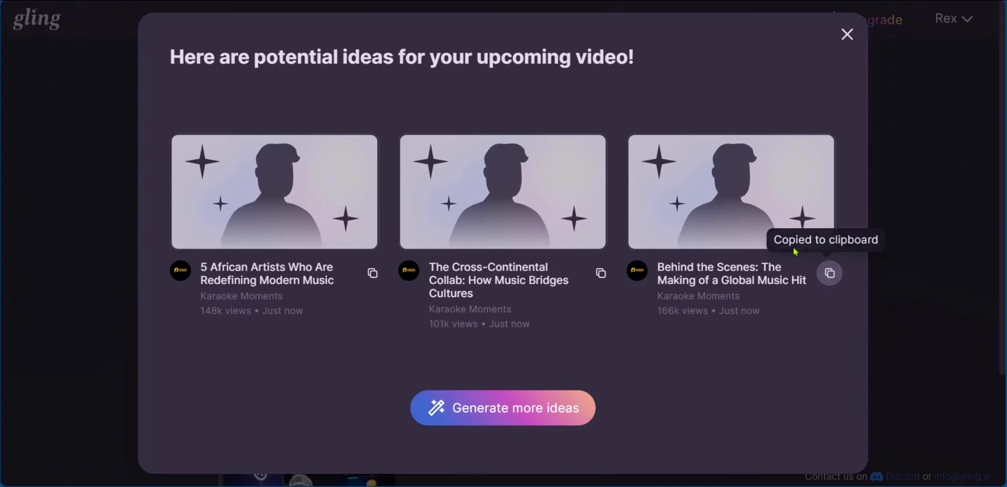
left_click(598, 274)
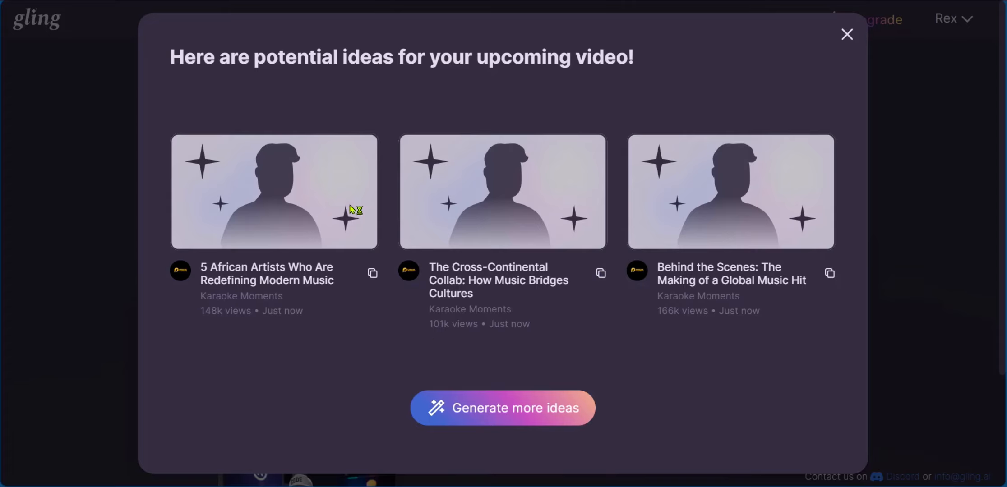
left_click(498, 421)
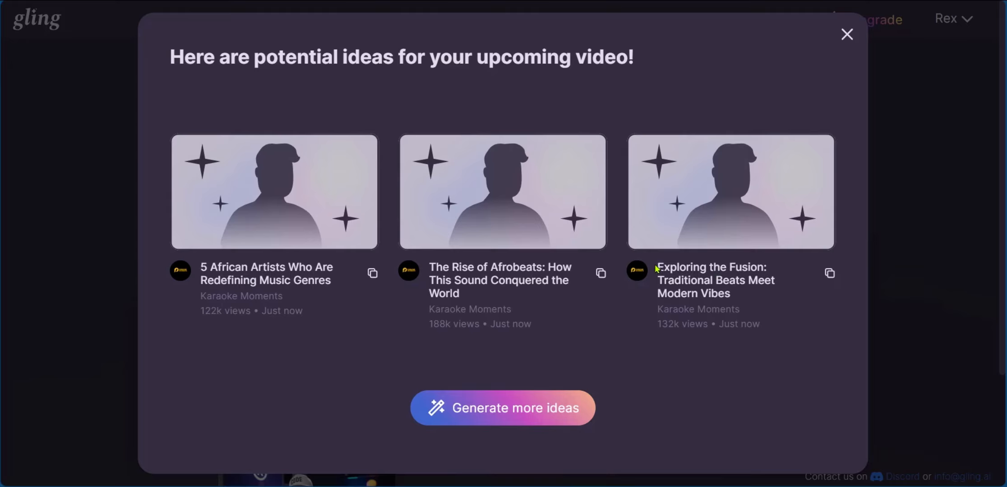
left_click(847, 33)
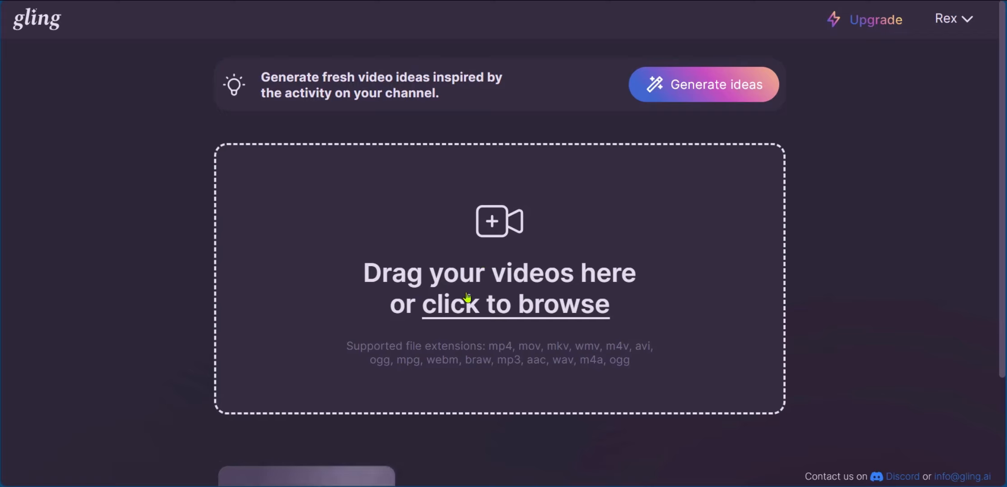
Upload the video file sample vid.mp4 to start a new project
left_click(492, 316)
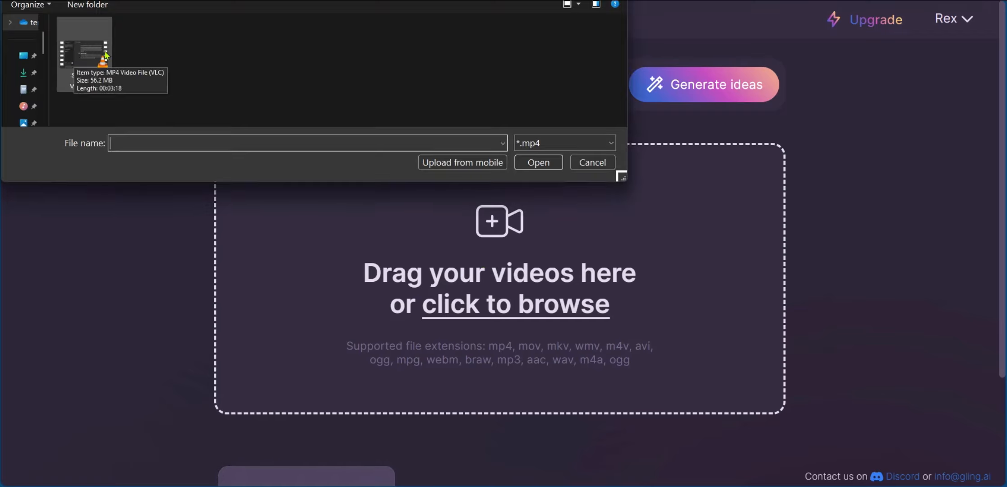
left_click(74, 55)
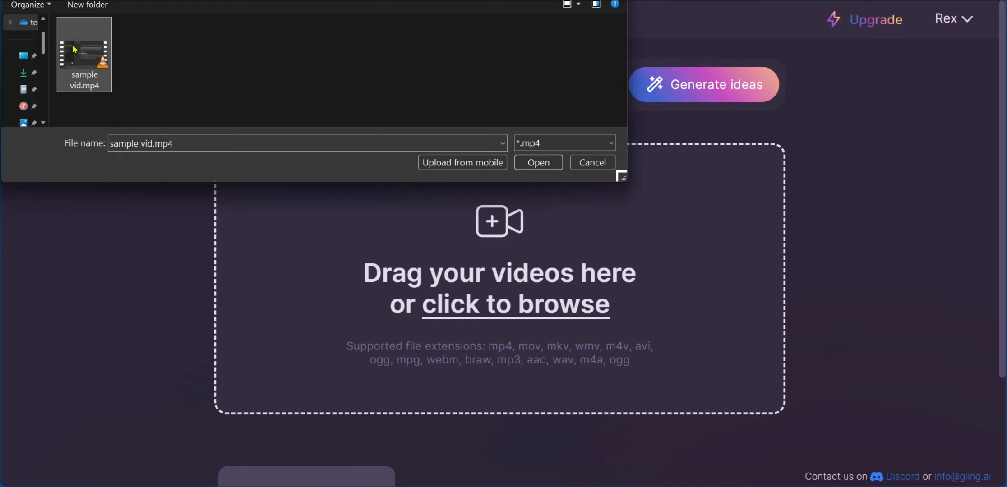
left_click(540, 167)
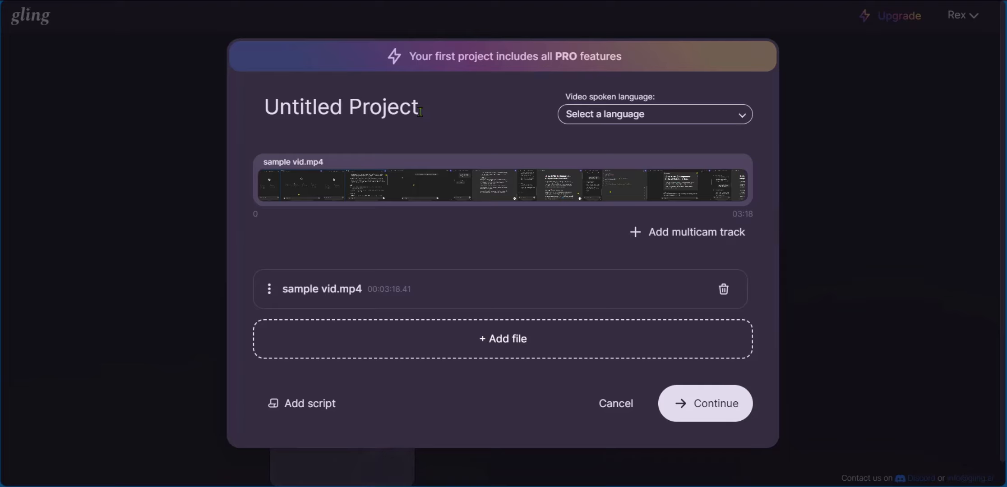
Name the project "Project A" and set the video's spoken language to English
left_click_drag(420, 112, 230, 107)
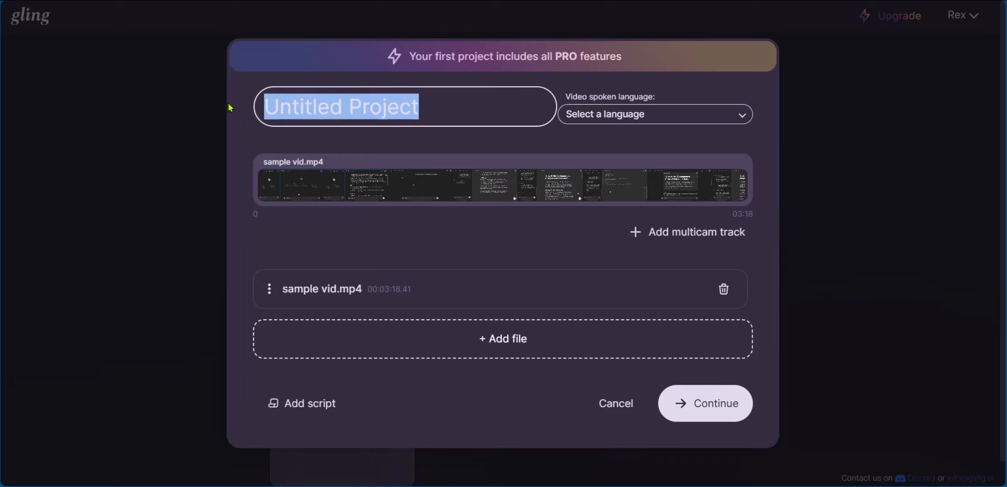
type("Pro")
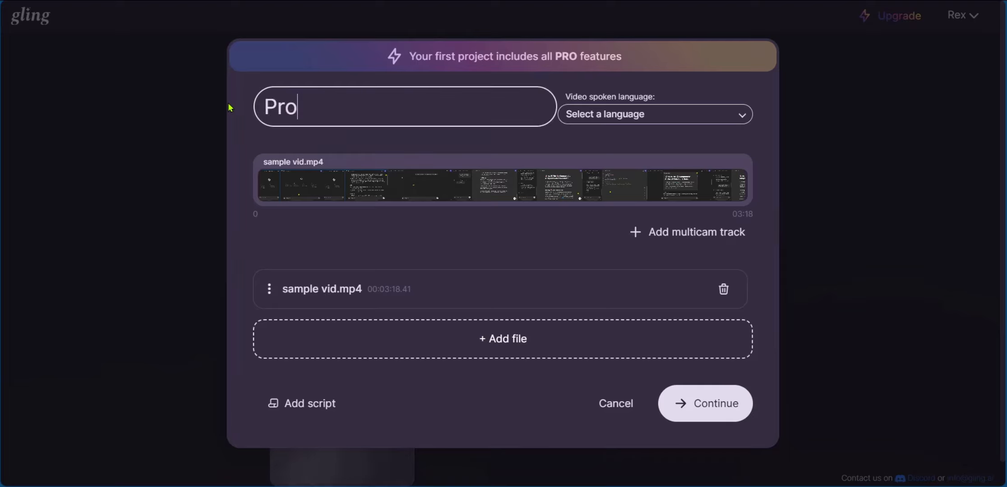
type("ject A")
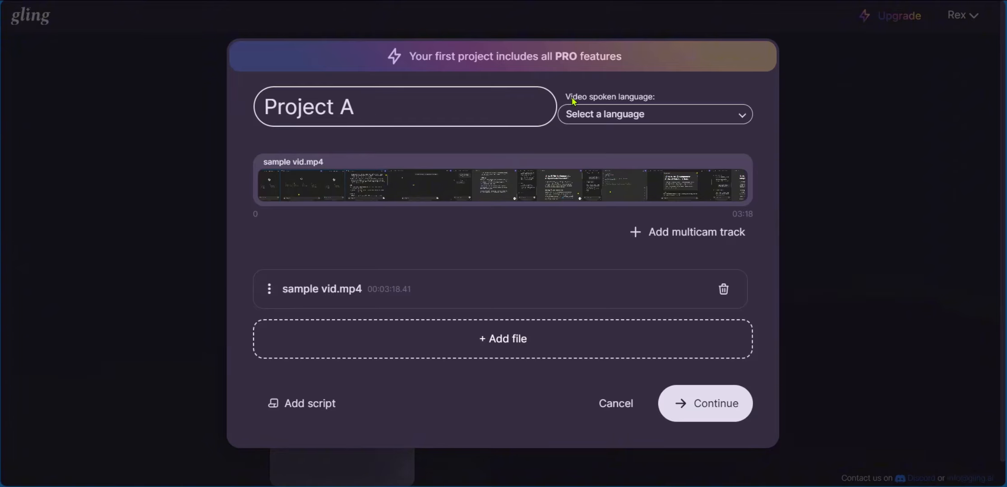
left_click(696, 116)
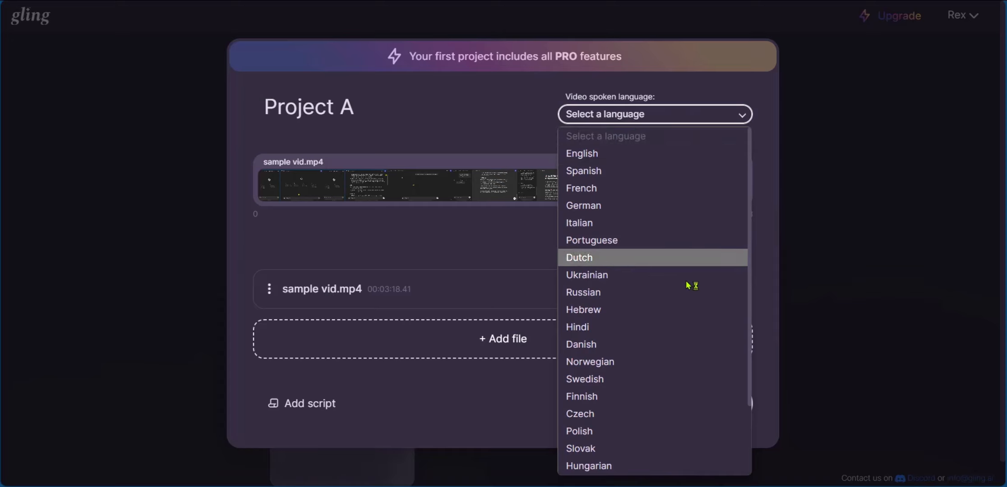
left_click(581, 156)
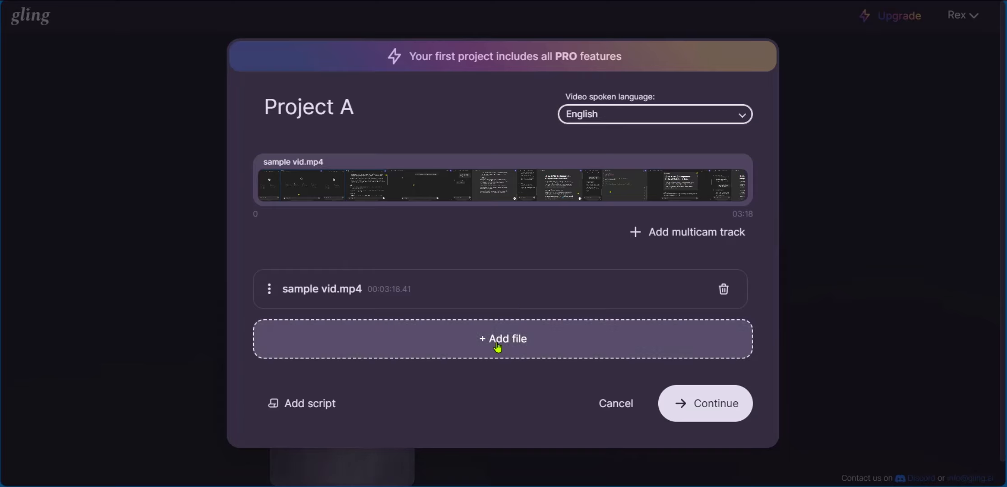
left_click(296, 404)
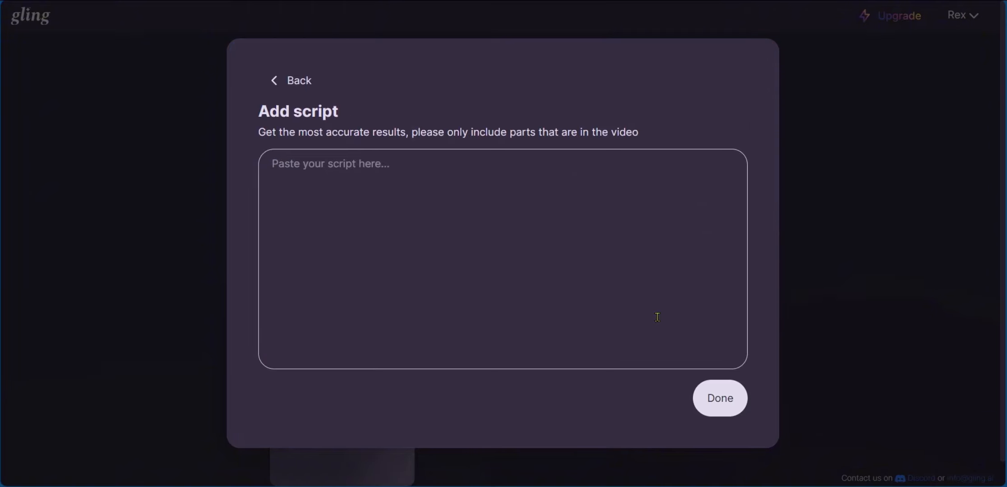
left_click(292, 80)
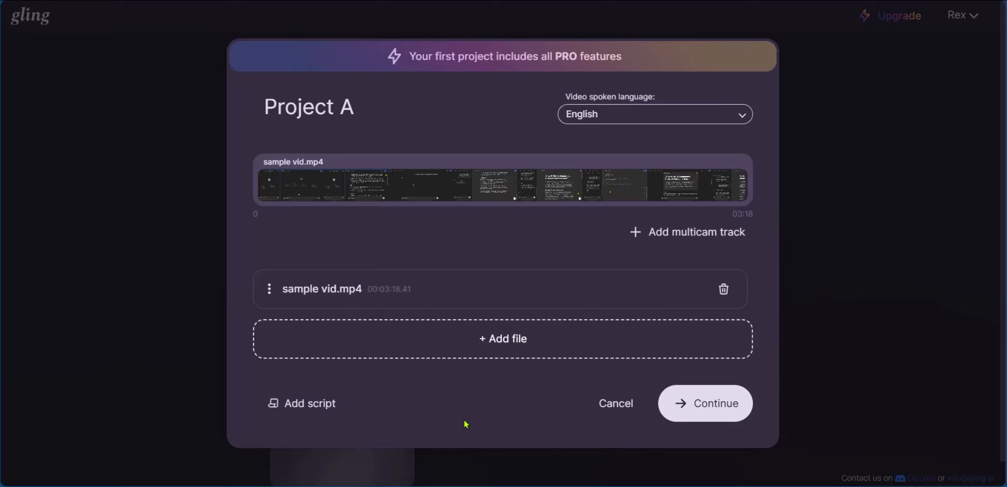
Add Jump cut zoom and Speech enhancement to the video's enhancements and process it for editing
left_click(716, 418)
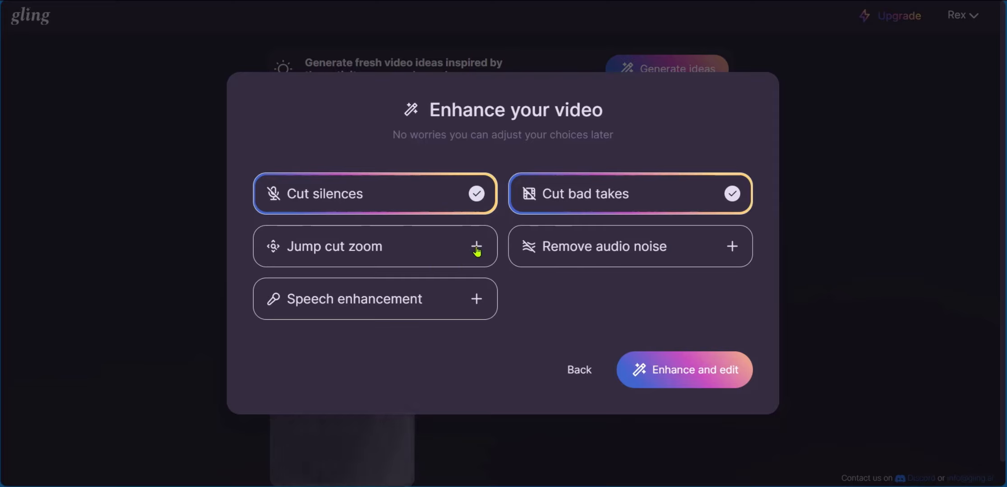
left_click(479, 248)
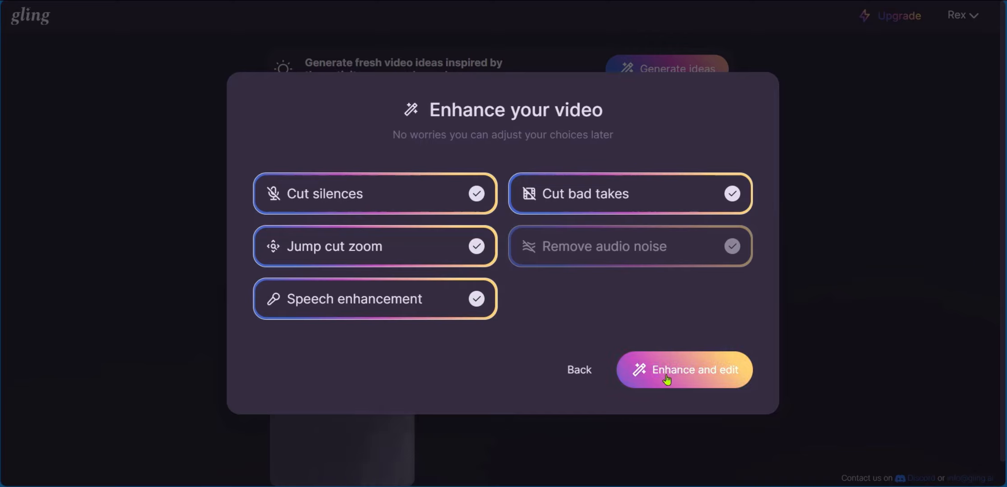
left_click(695, 378)
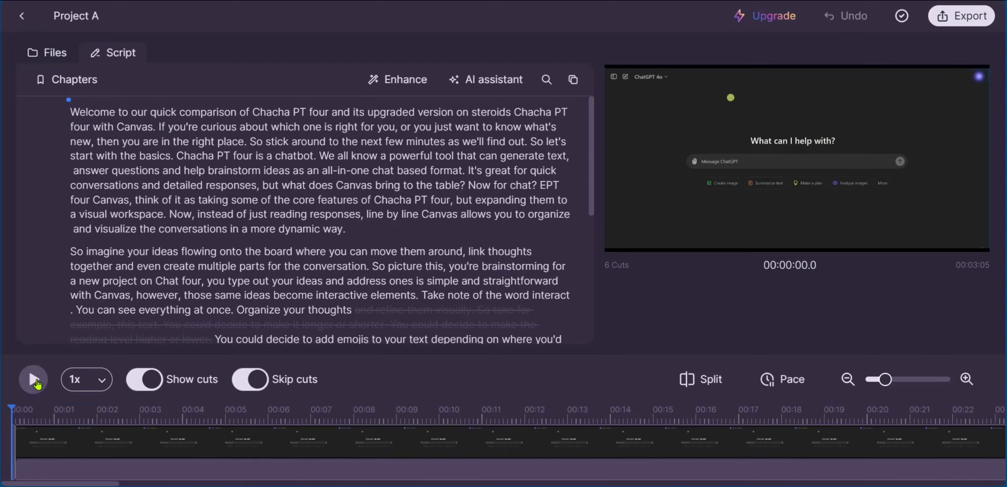
left_click(86, 380)
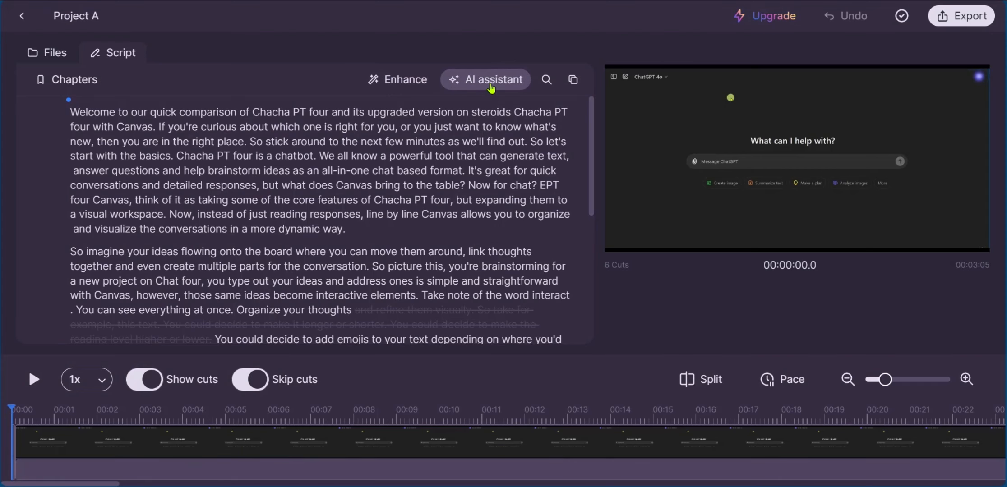
scroll(316, 203, "down", 15)
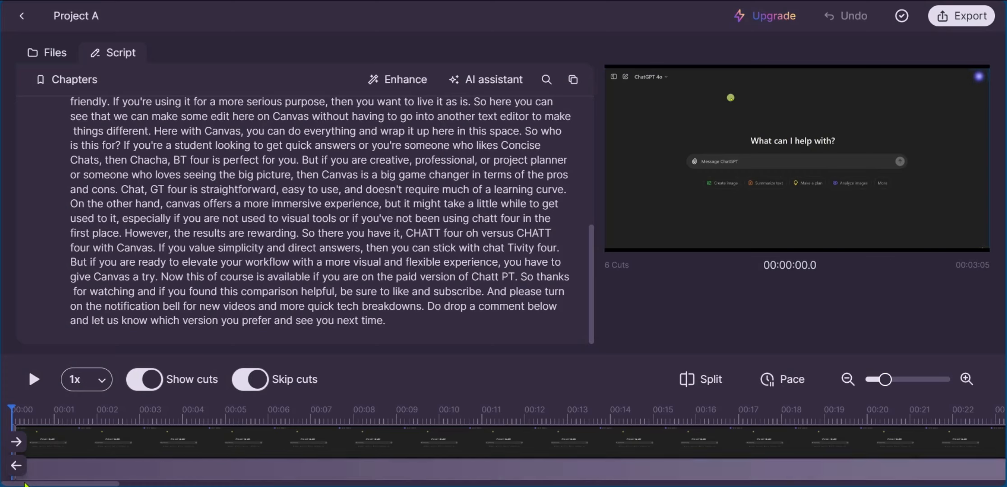
mouse_move(25, 484)
left_mouse_down()
mouse_move(72, 485)
mouse_move(22, 484)
left_mouse_up()
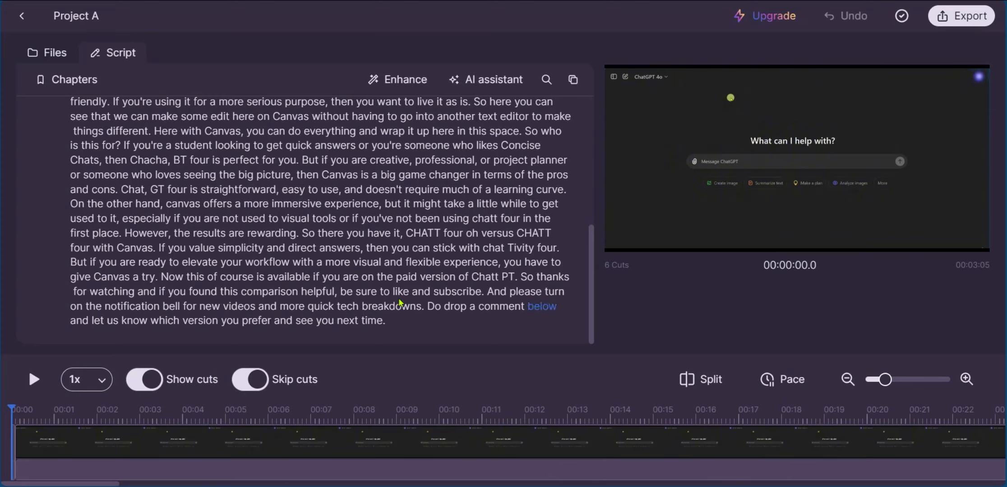
mouse_move(17, 449)
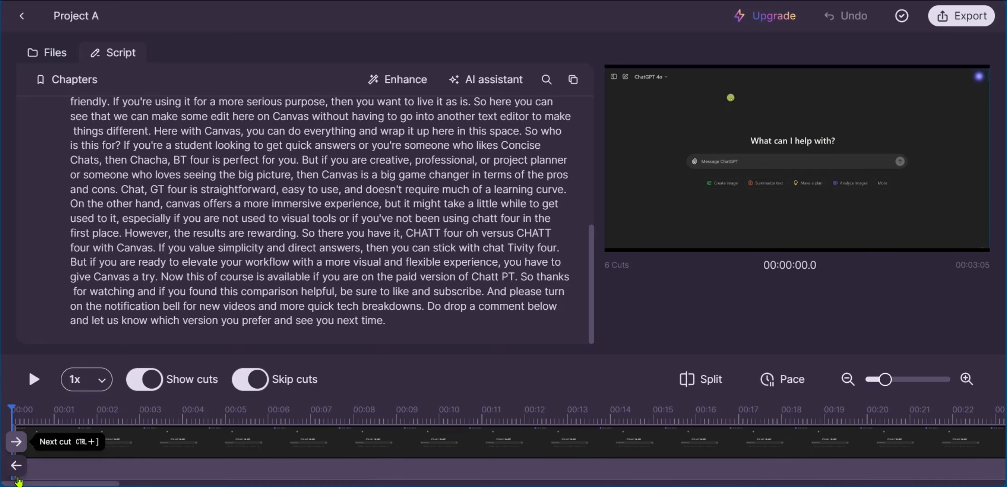
left_click(116, 53)
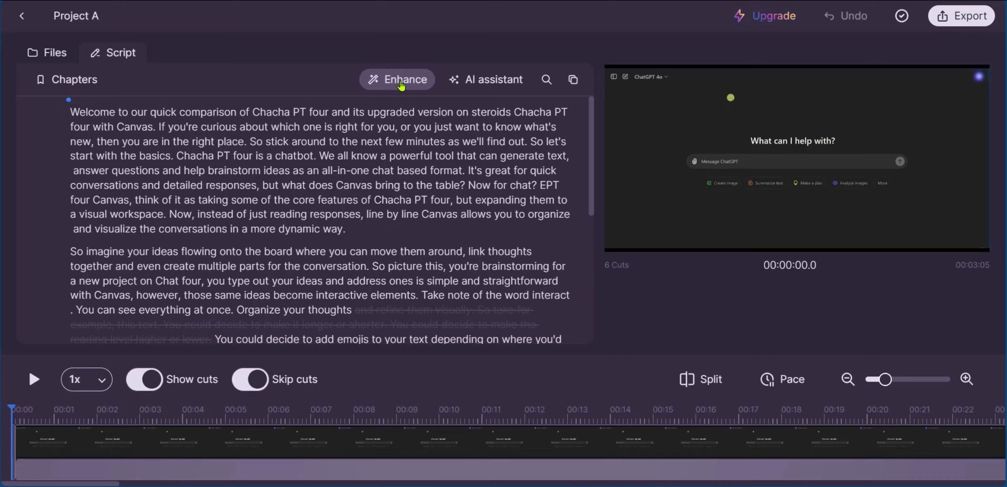
Turn on Smart captions with caption presence set to All, enable Jump cut zoom, and play a short preview of the captioned video
left_click(396, 82)
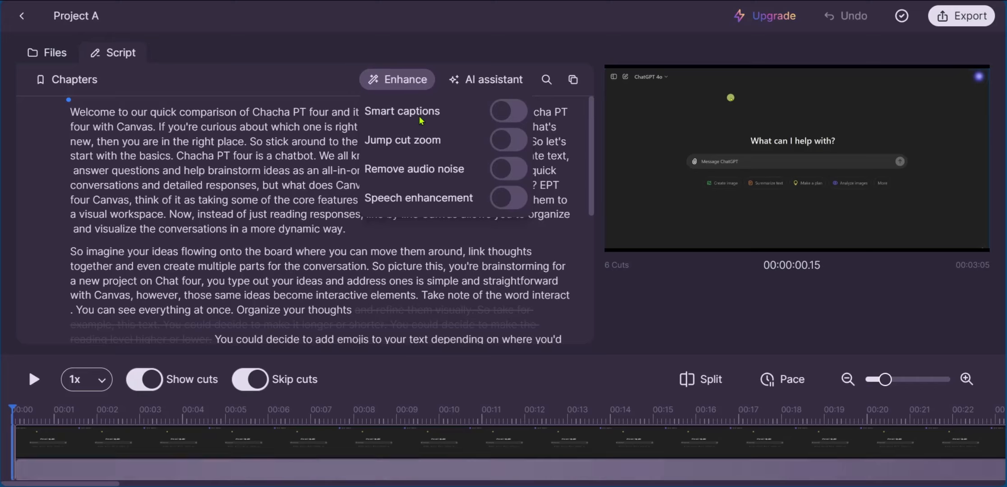
left_click(515, 111)
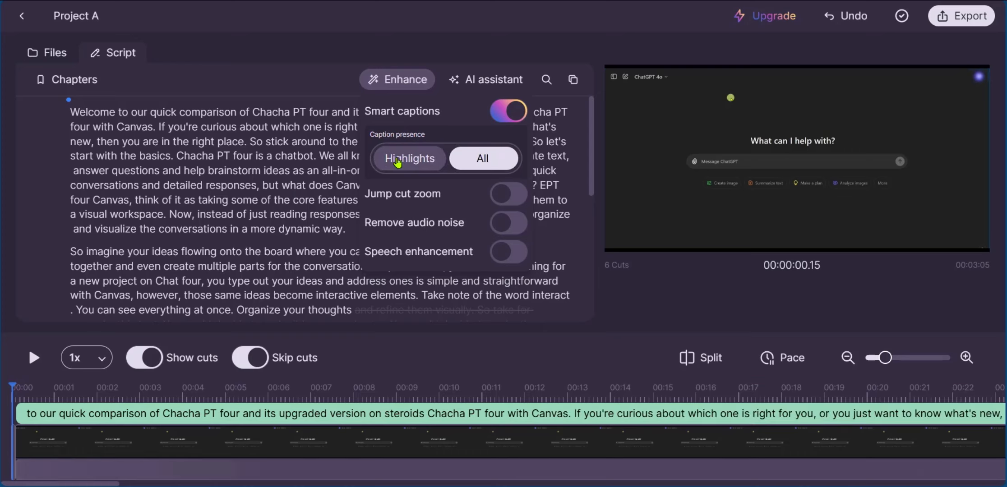
left_click(401, 162)
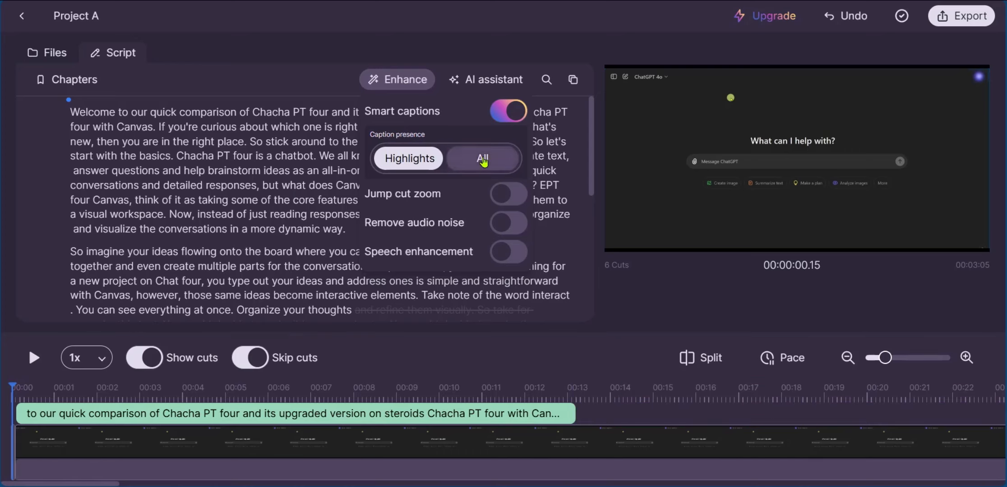
left_click(483, 161)
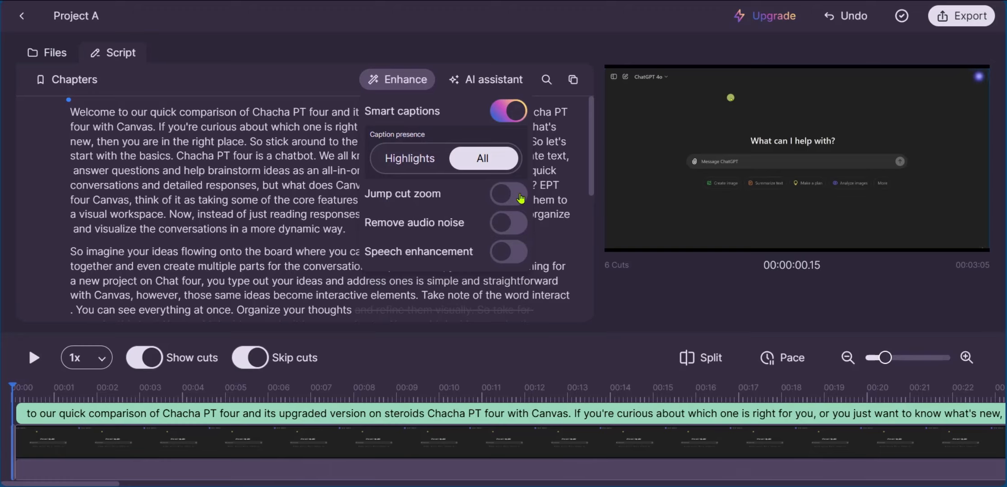
left_click(521, 198)
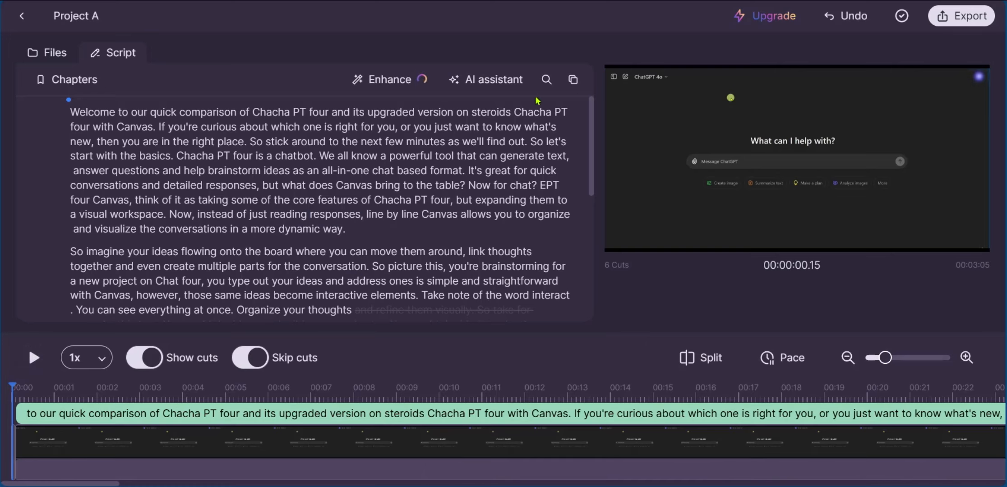
left_click(34, 359)
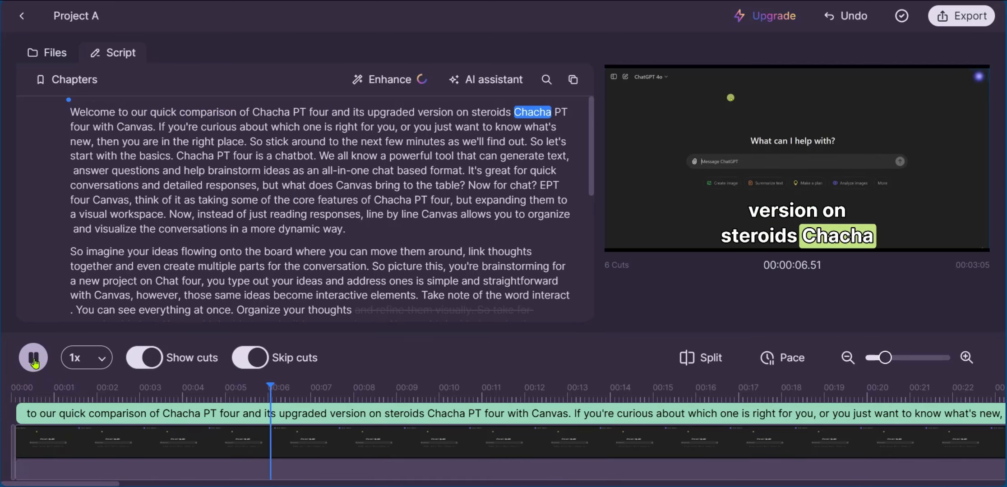
left_click(33, 359)
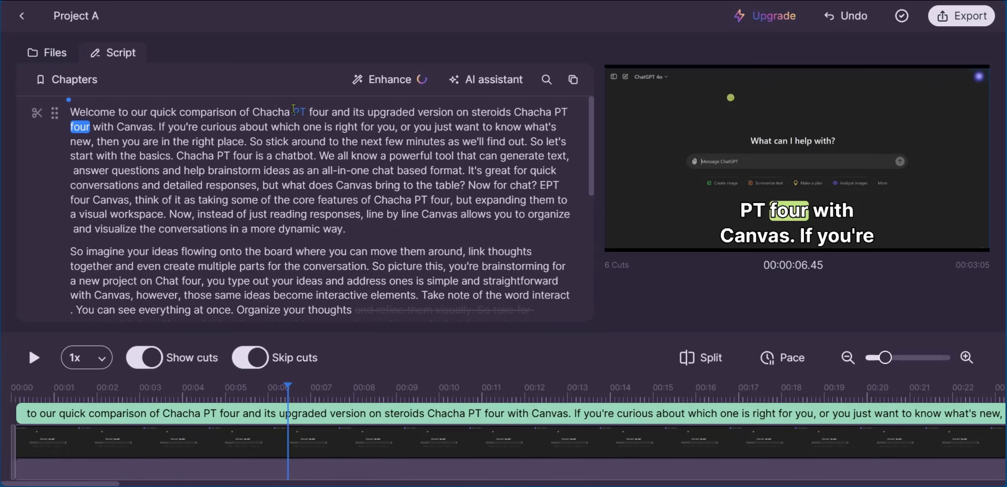
Correct the first "Chacha PT four" in the script's opening sentence to "ChatGPT 4"
left_click(273, 112)
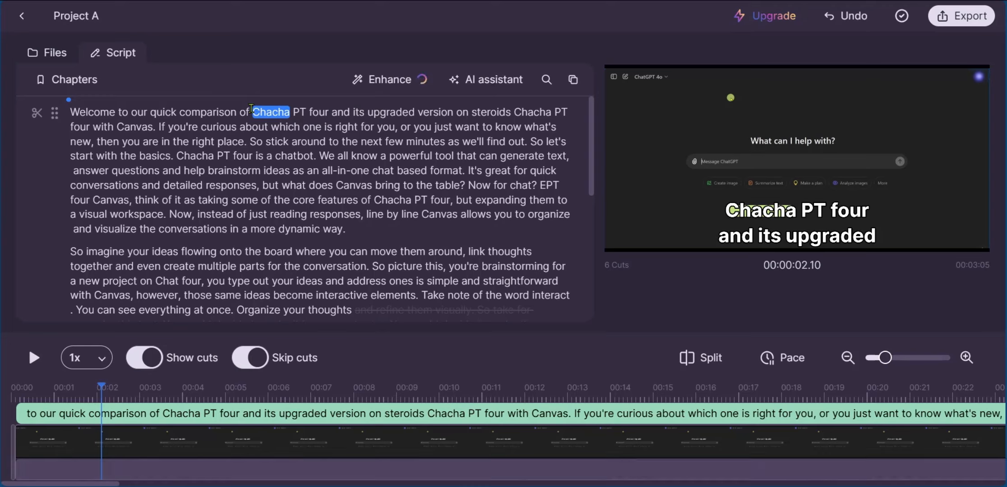
left_click_drag(308, 110, 328, 112)
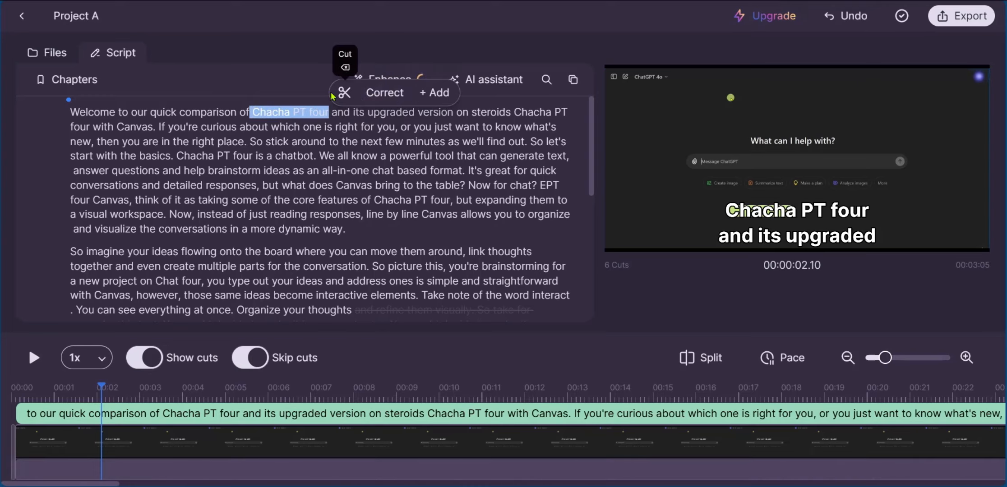
left_click(387, 98)
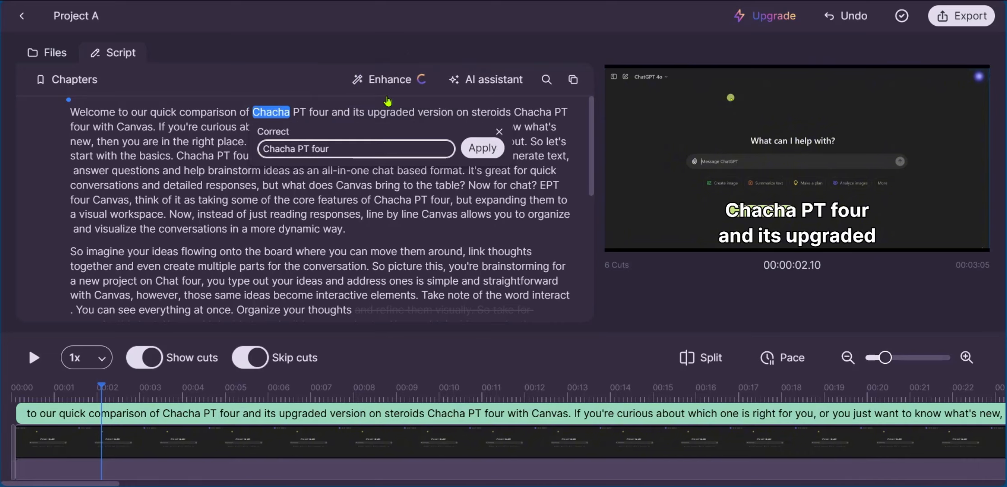
key("BackSpace")
key("BackSpace")
key("BackSpace")
key("BackSpace")
key("BackSpace")
key("BackSpace")
key("BackSpace")
key("BackSpace")
key("BackSpace")
key("BackSpace")
type("tGPT 4")
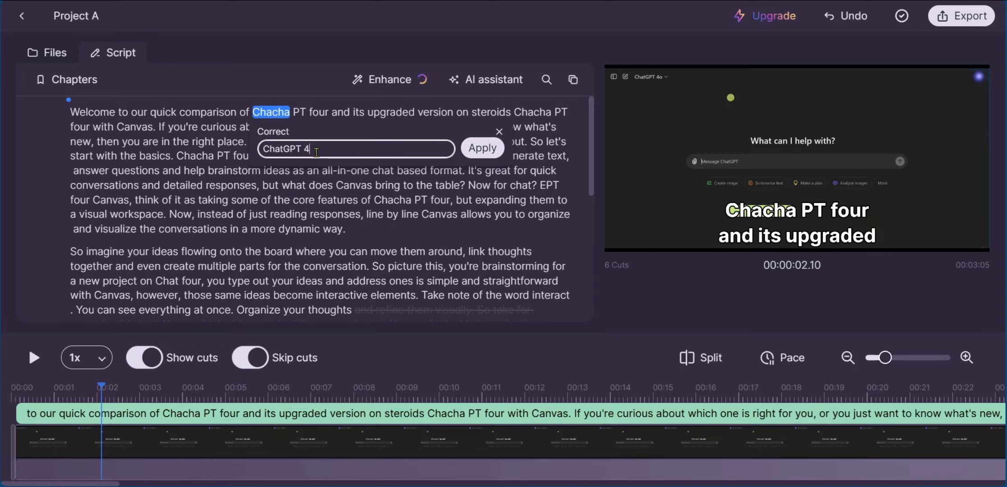
left_click(486, 149)
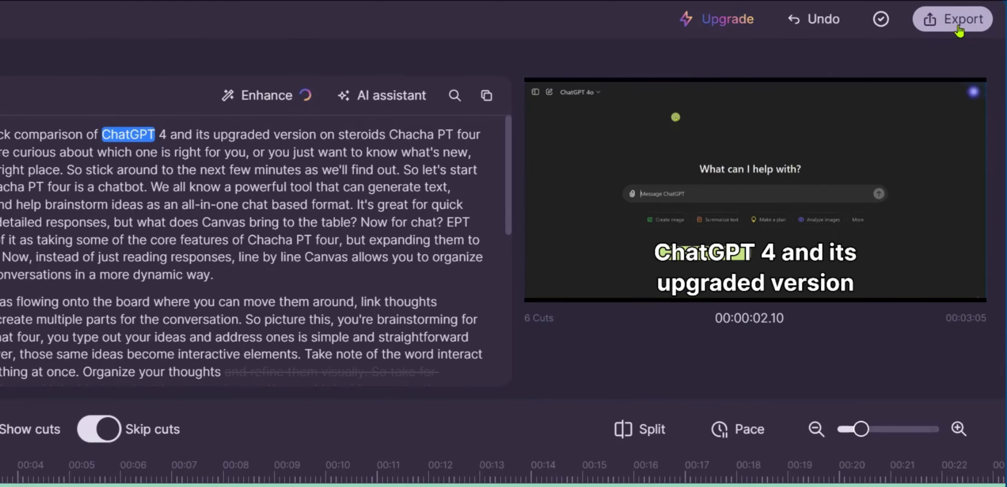
Check which export formats are available for the project without exporting it
left_click(947, 27)
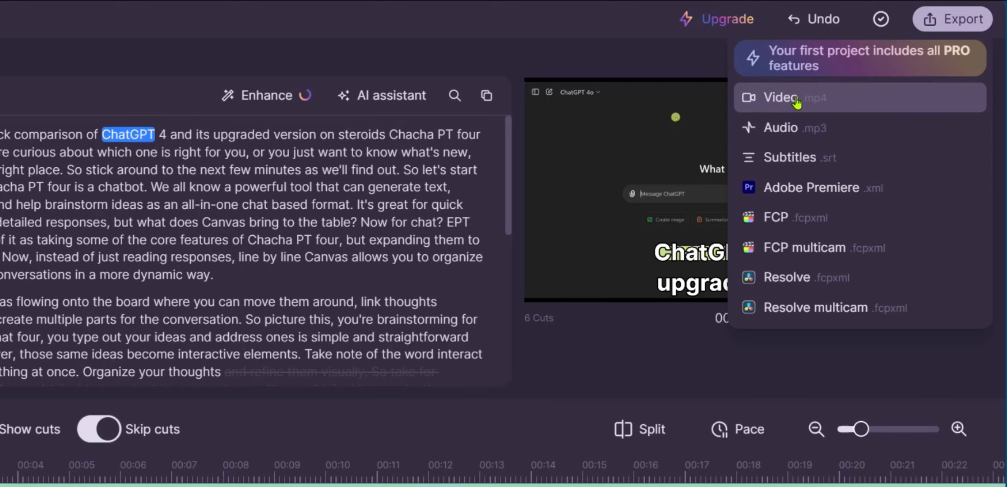
left_click(654, 57)
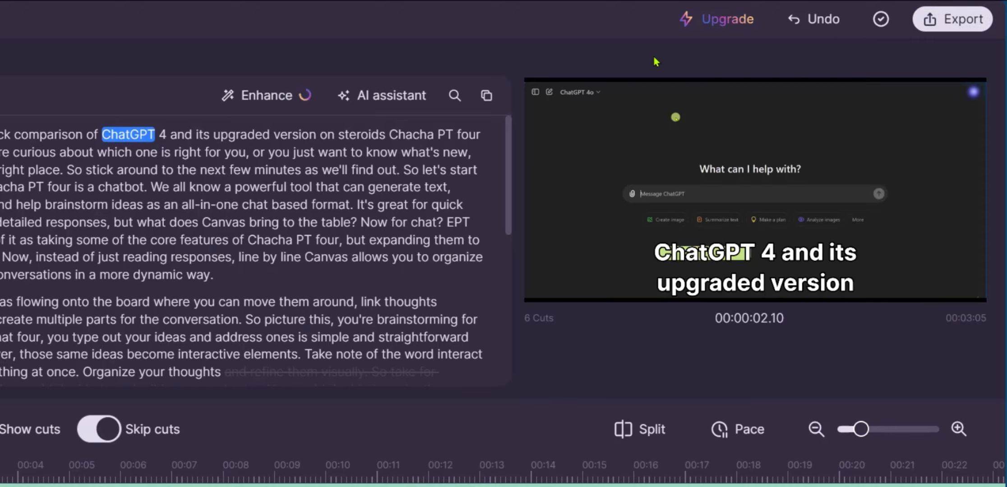